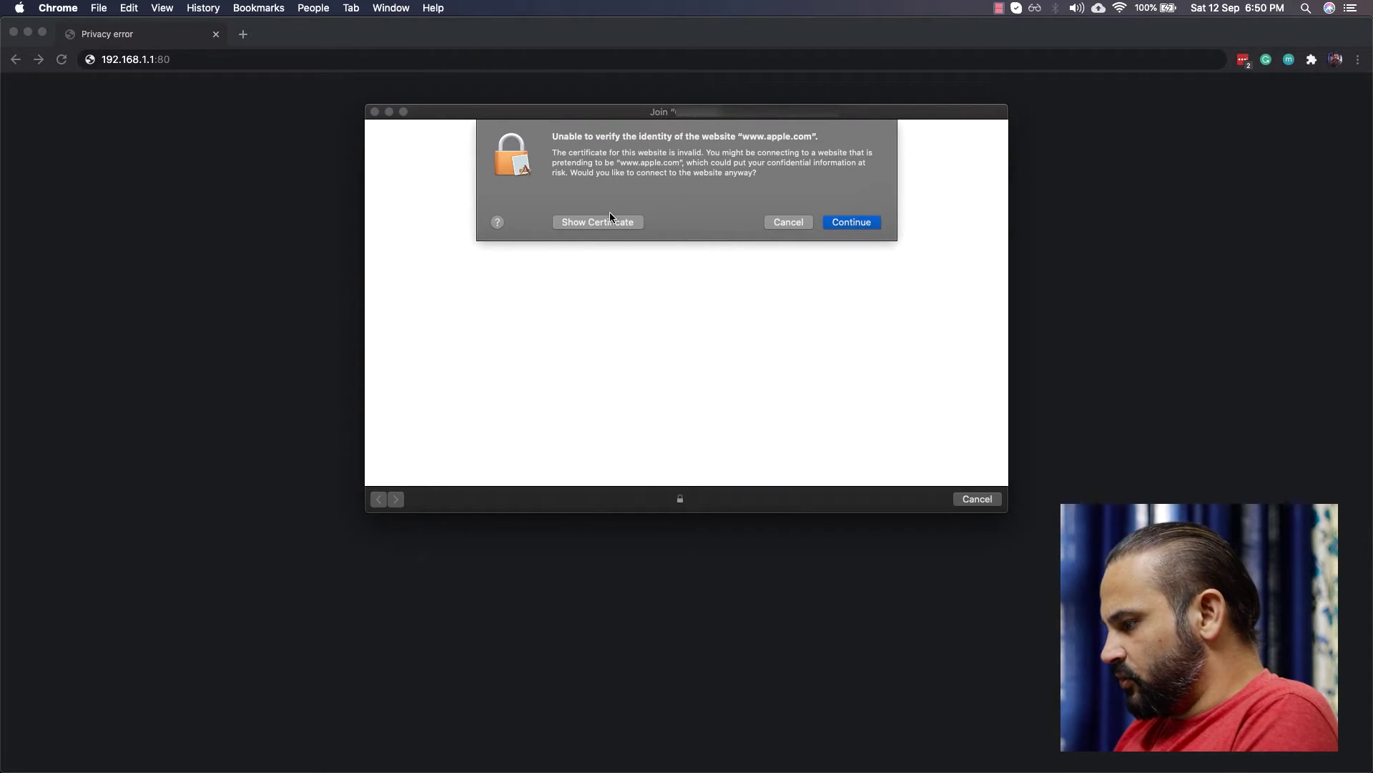
Step: Bypass the certificate and privacy warnings for 192.168.1.1 and log in to the router as admin
{"action": "left_click", "coordinate": [787, 222]}
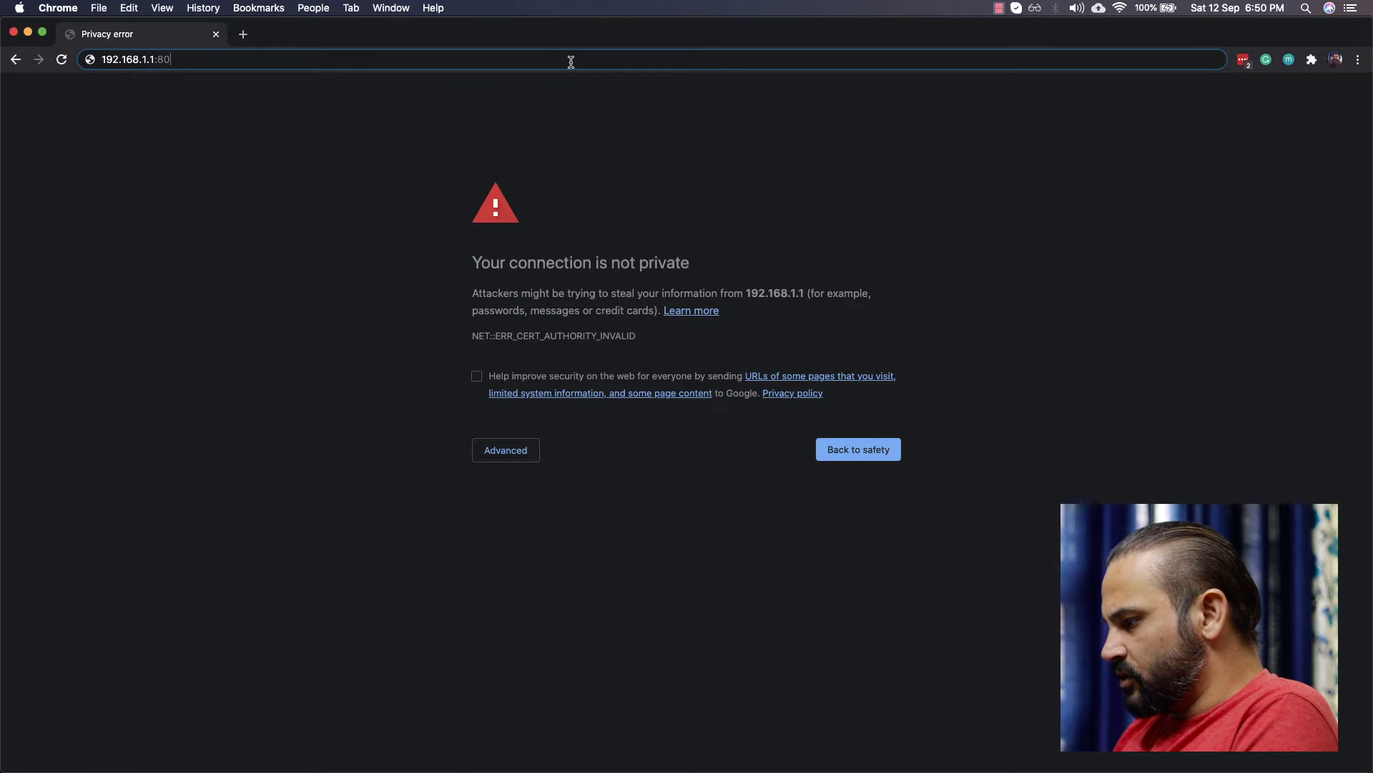
{"action": "key", "text": "Return"}
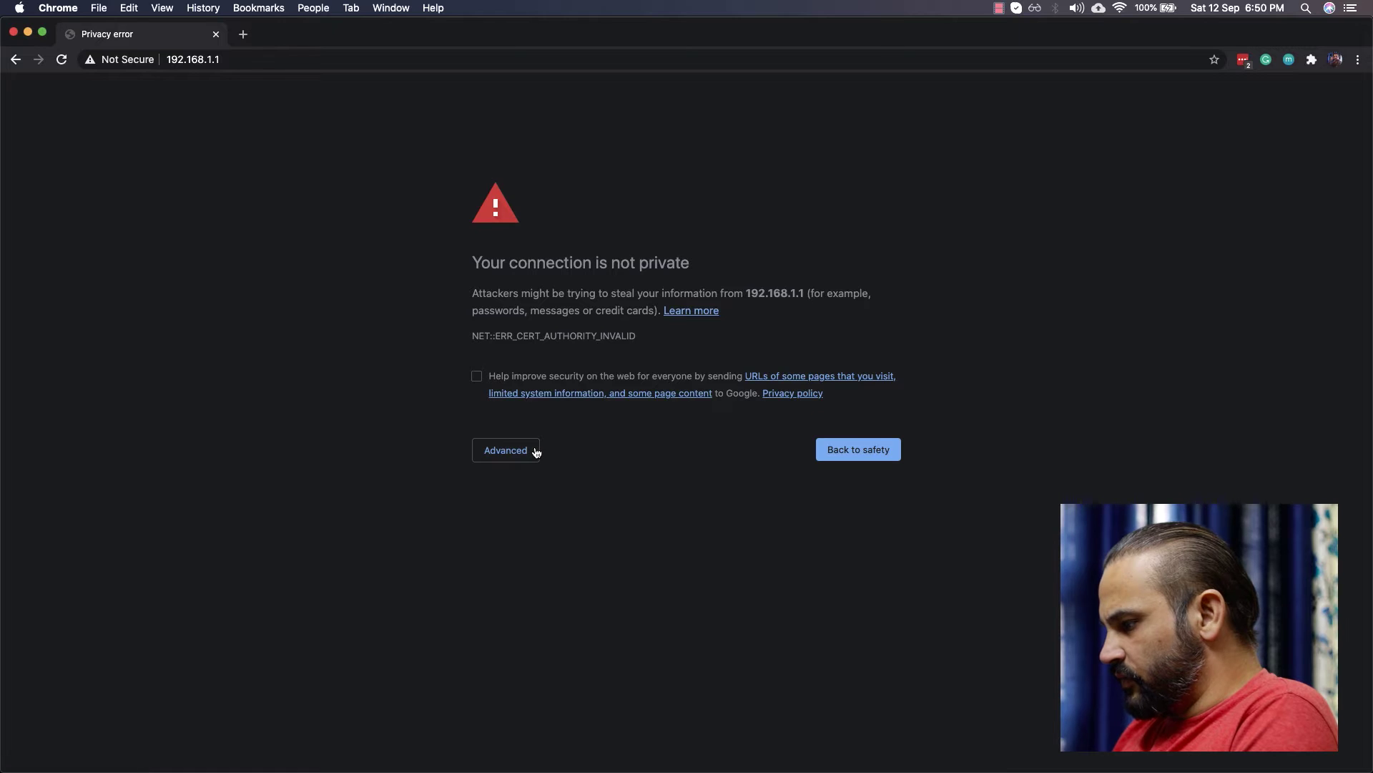
{"action": "left_click", "coordinate": [536, 452]}
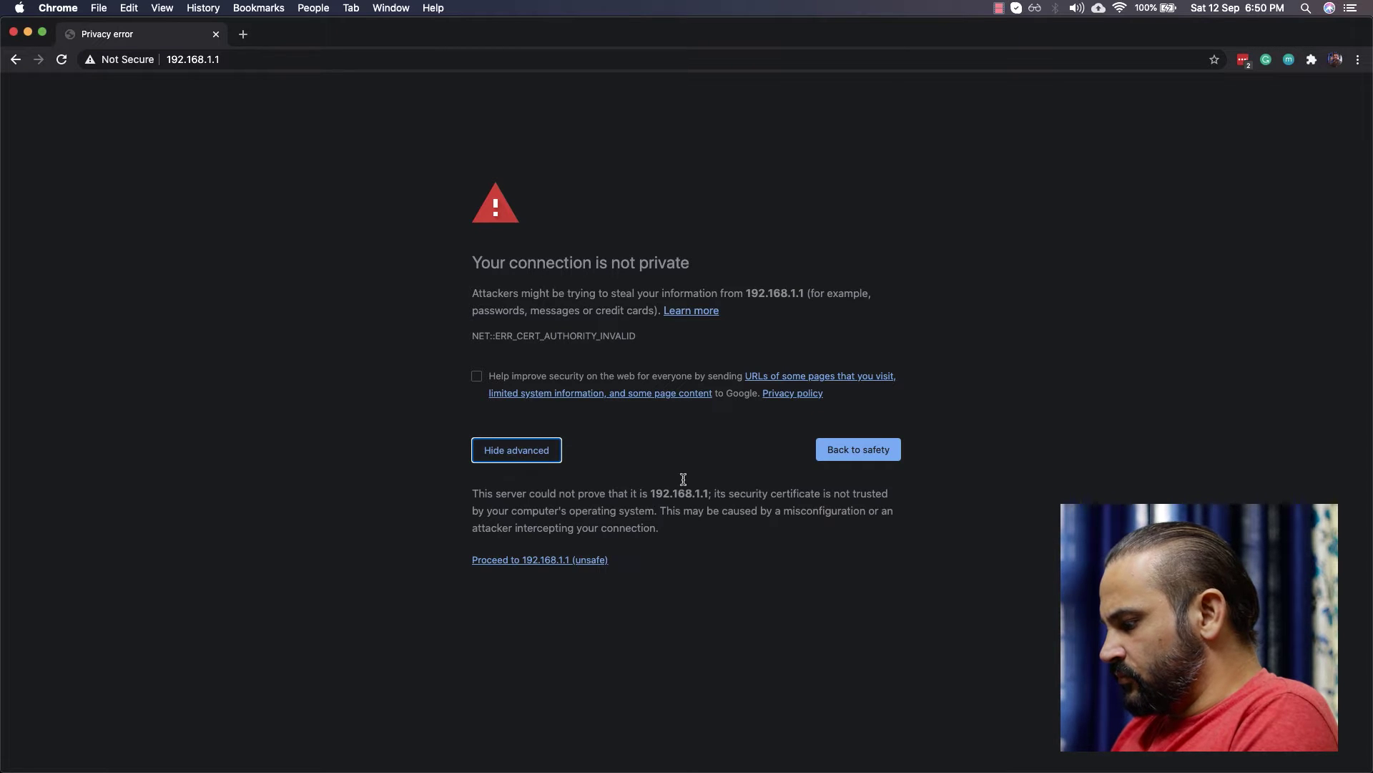
{"action": "left_click", "coordinate": [564, 561]}
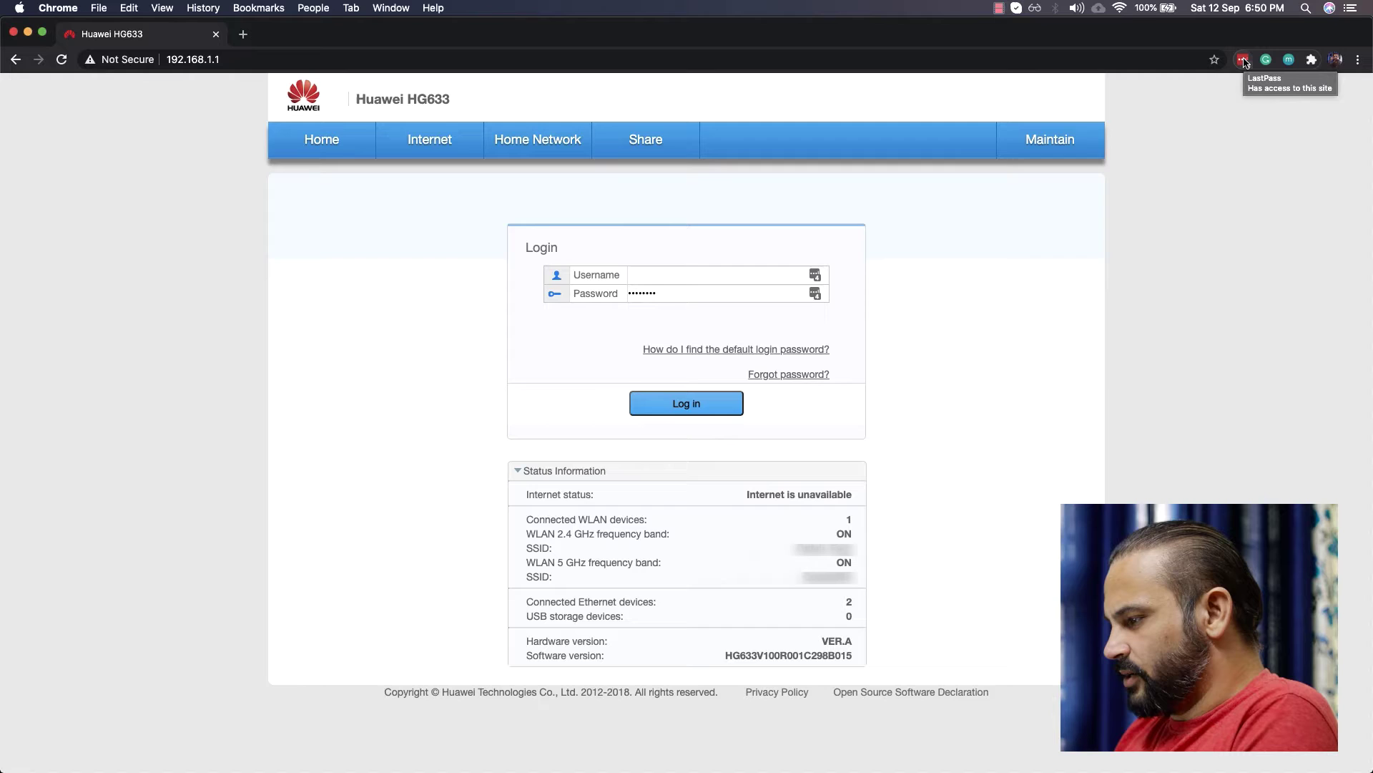
{"action": "type", "text": "admin"}
{"action": "left_click", "coordinate": [687, 404]}
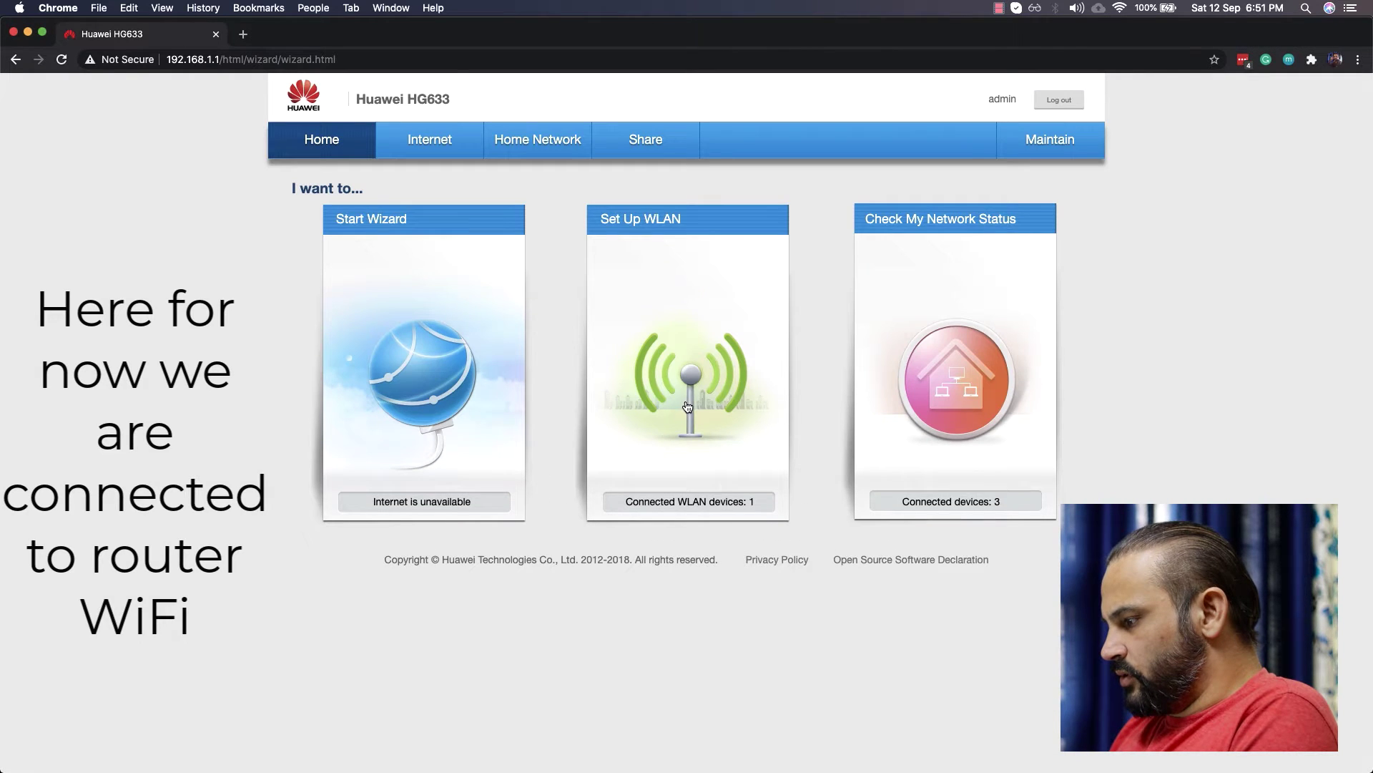
Step: Uncheck DHCP Server under Home Network > LAN Interface and save the setting
{"action": "left_click", "coordinate": [530, 156]}
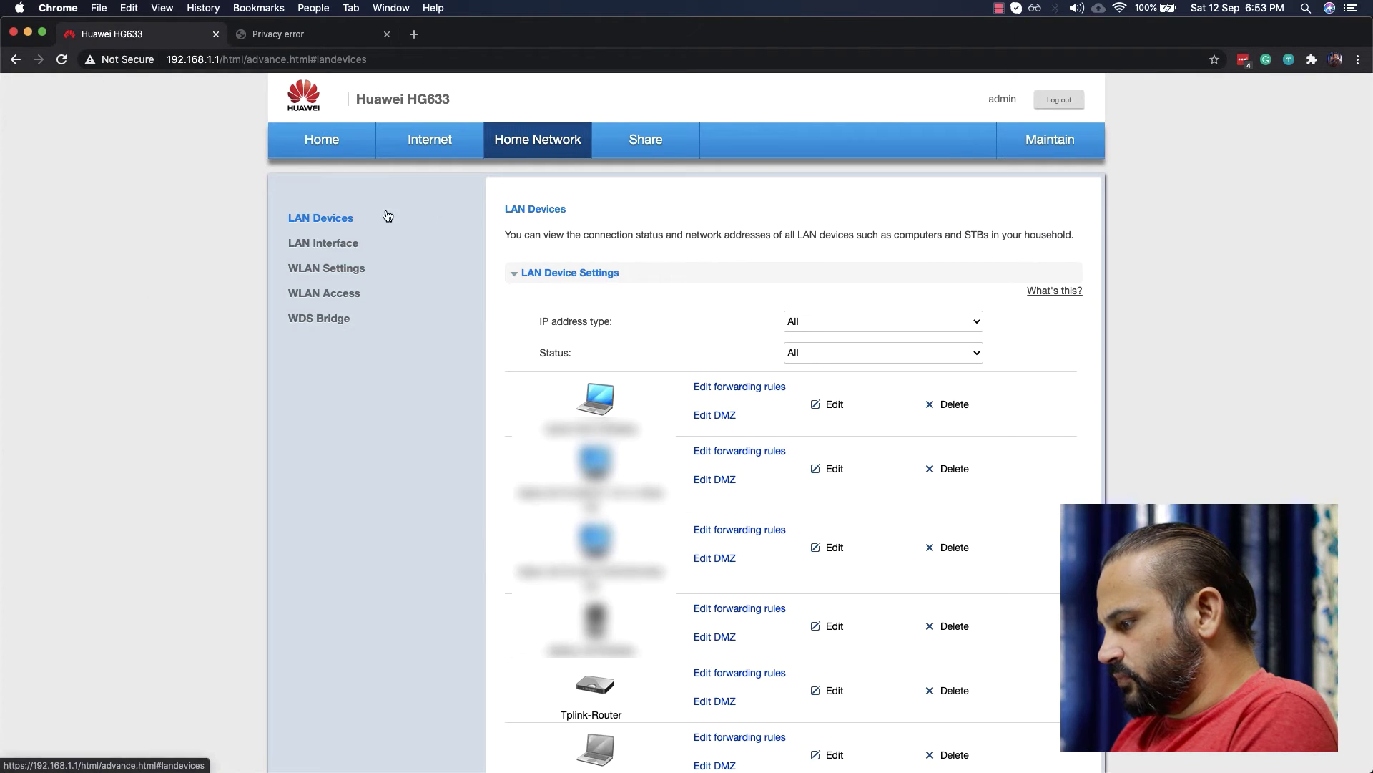
{"action": "left_click", "coordinate": [342, 246]}
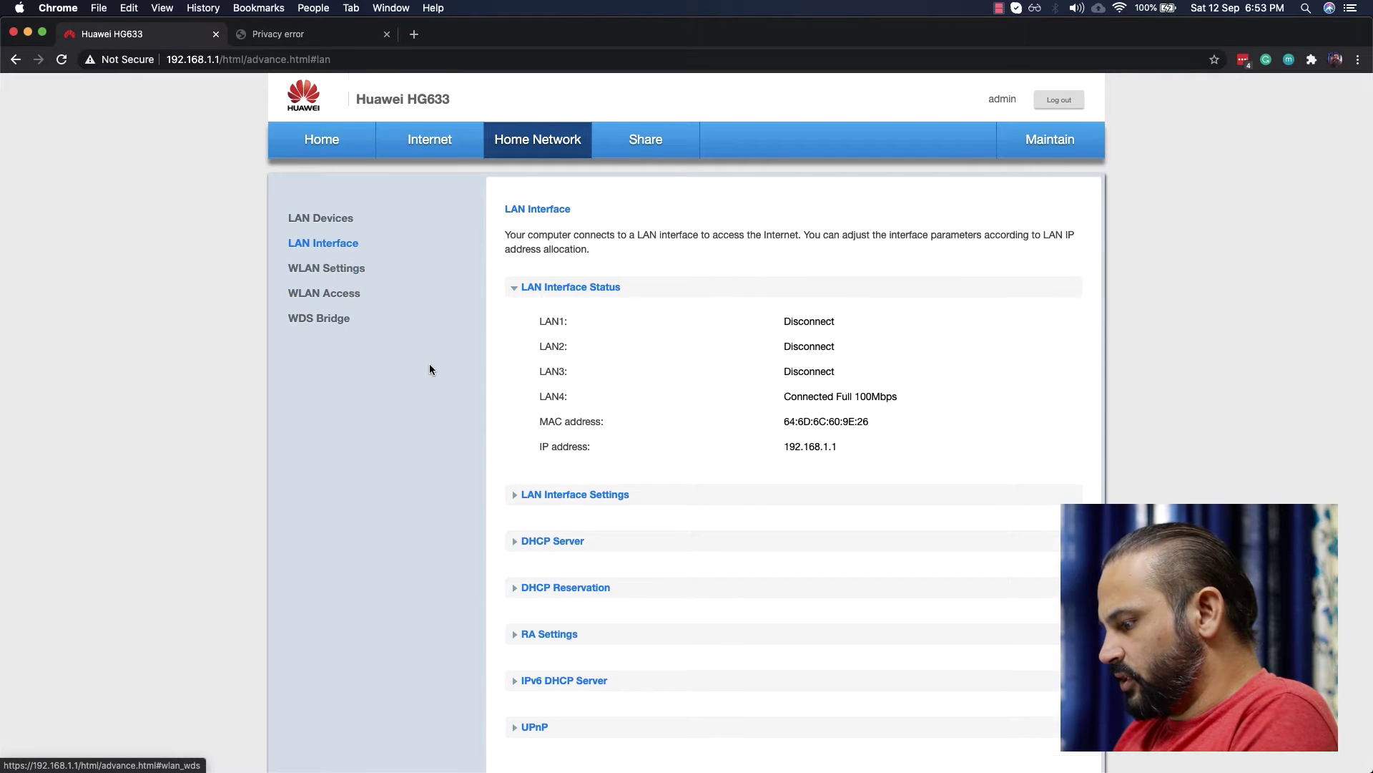
{"action": "scroll", "coordinate": [429, 369], "scroll_direction": "down", "scroll_amount": 1}
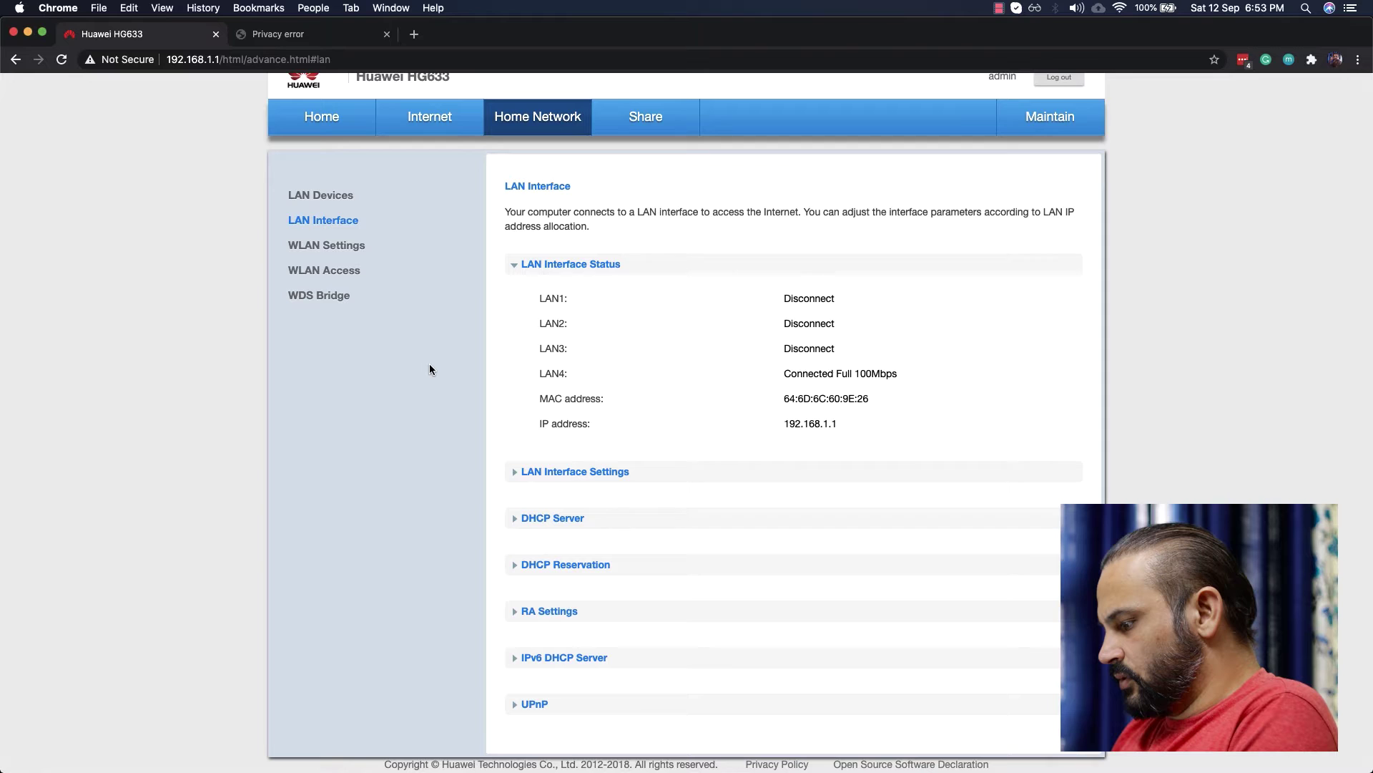
{"action": "left_click", "coordinate": [515, 518]}
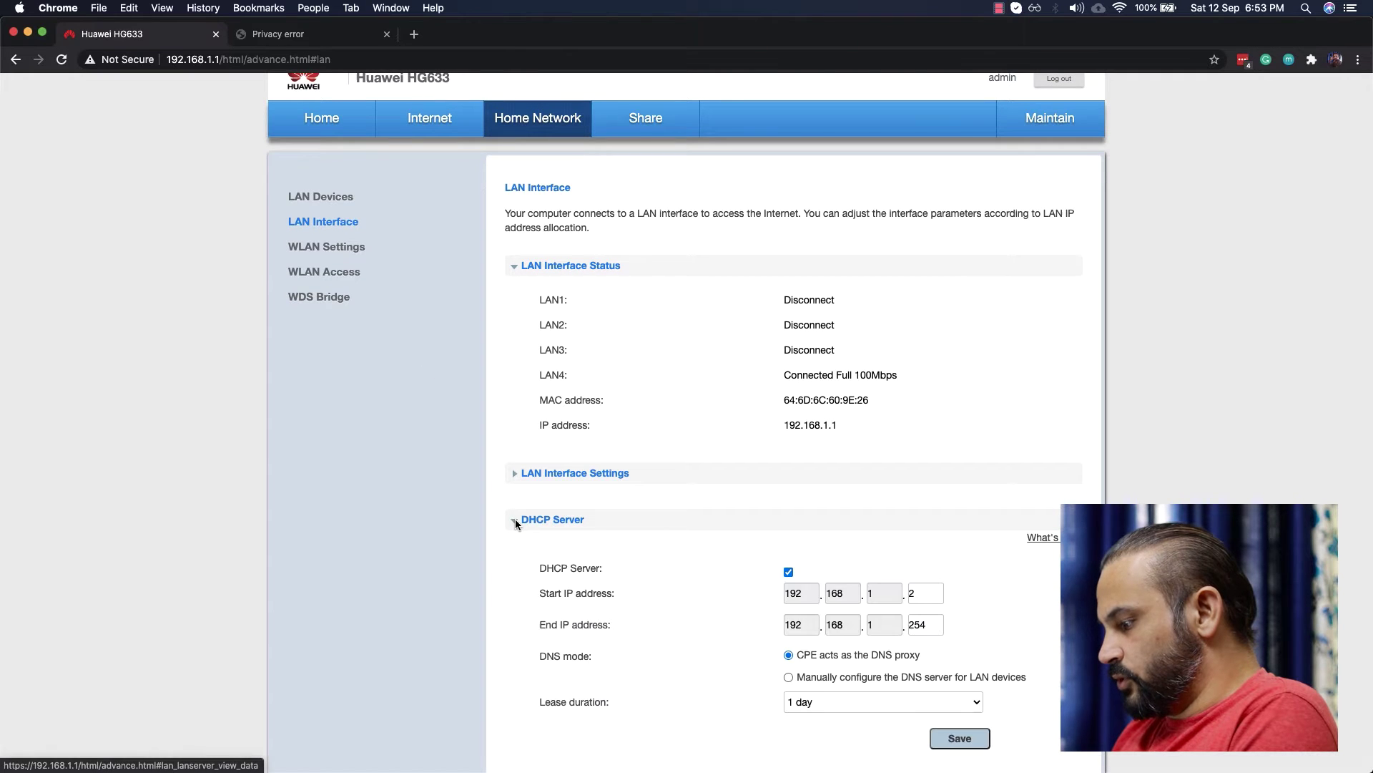
{"action": "scroll", "coordinate": [671, 620], "scroll_direction": "down", "scroll_amount": 5}
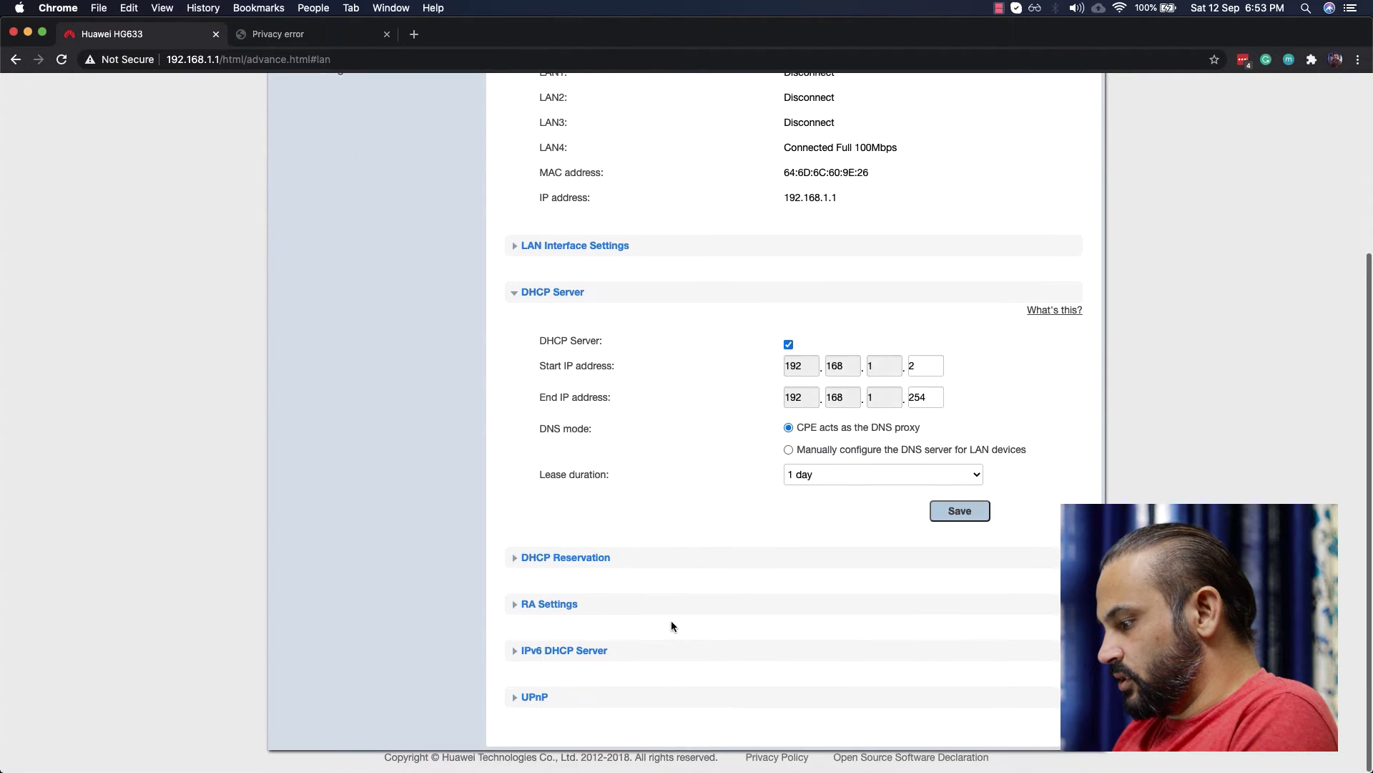
{"action": "left_click", "coordinate": [789, 349]}
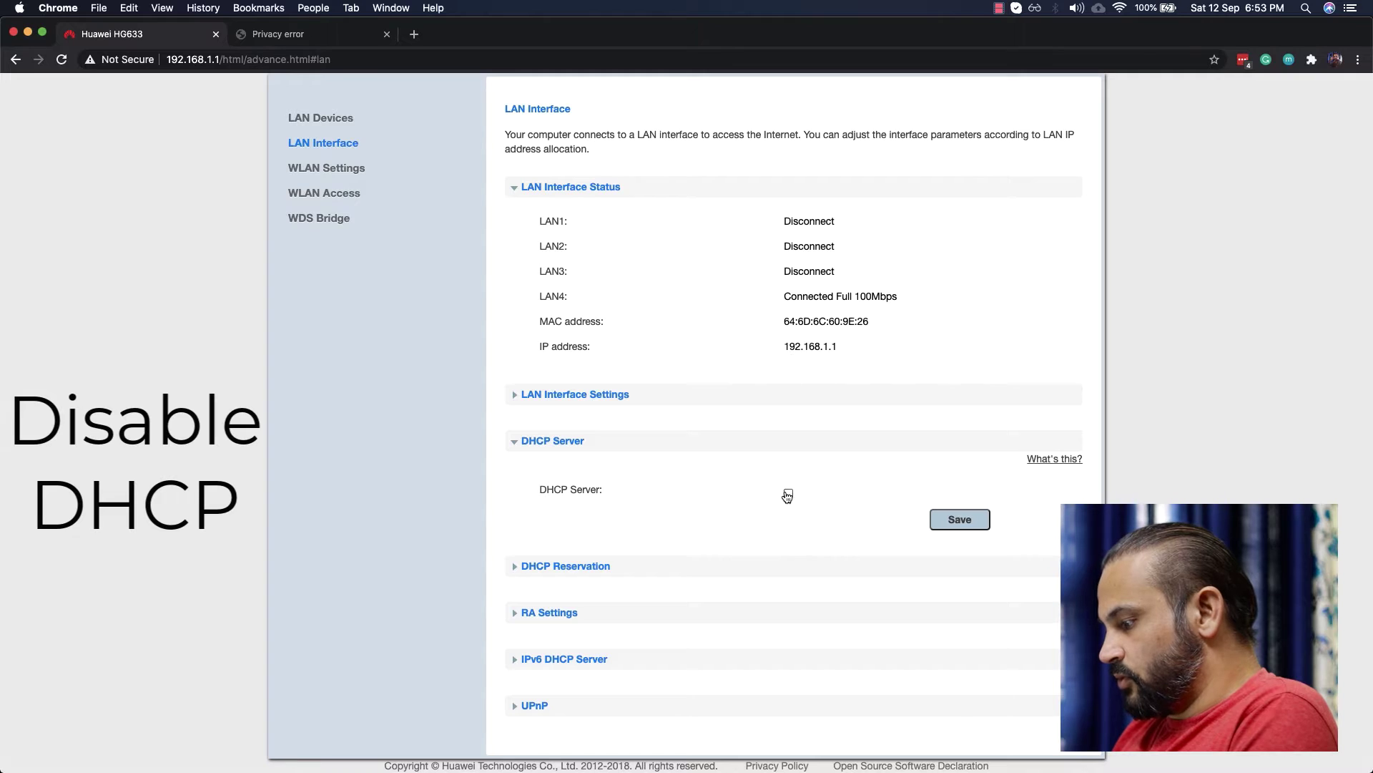
{"action": "left_click", "coordinate": [787, 494]}
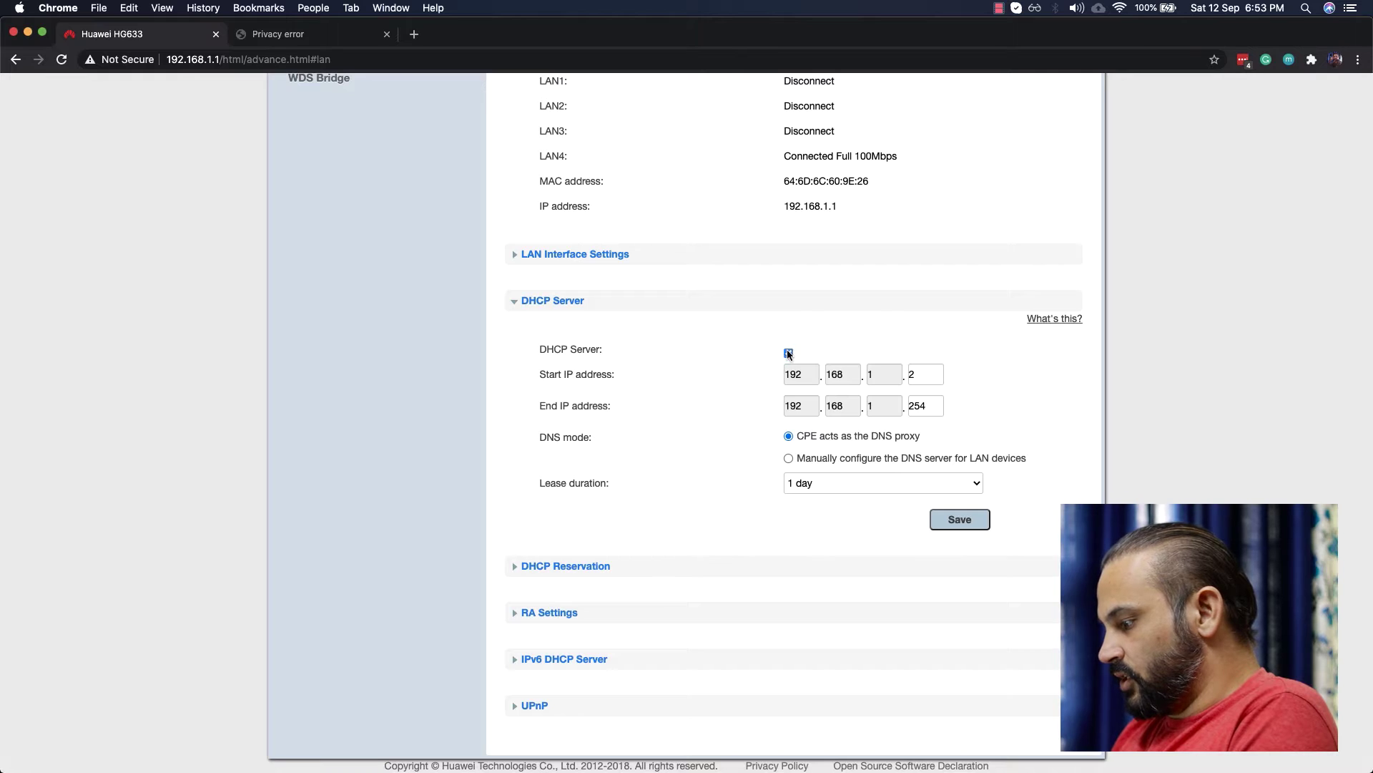
{"action": "left_click", "coordinate": [788, 352]}
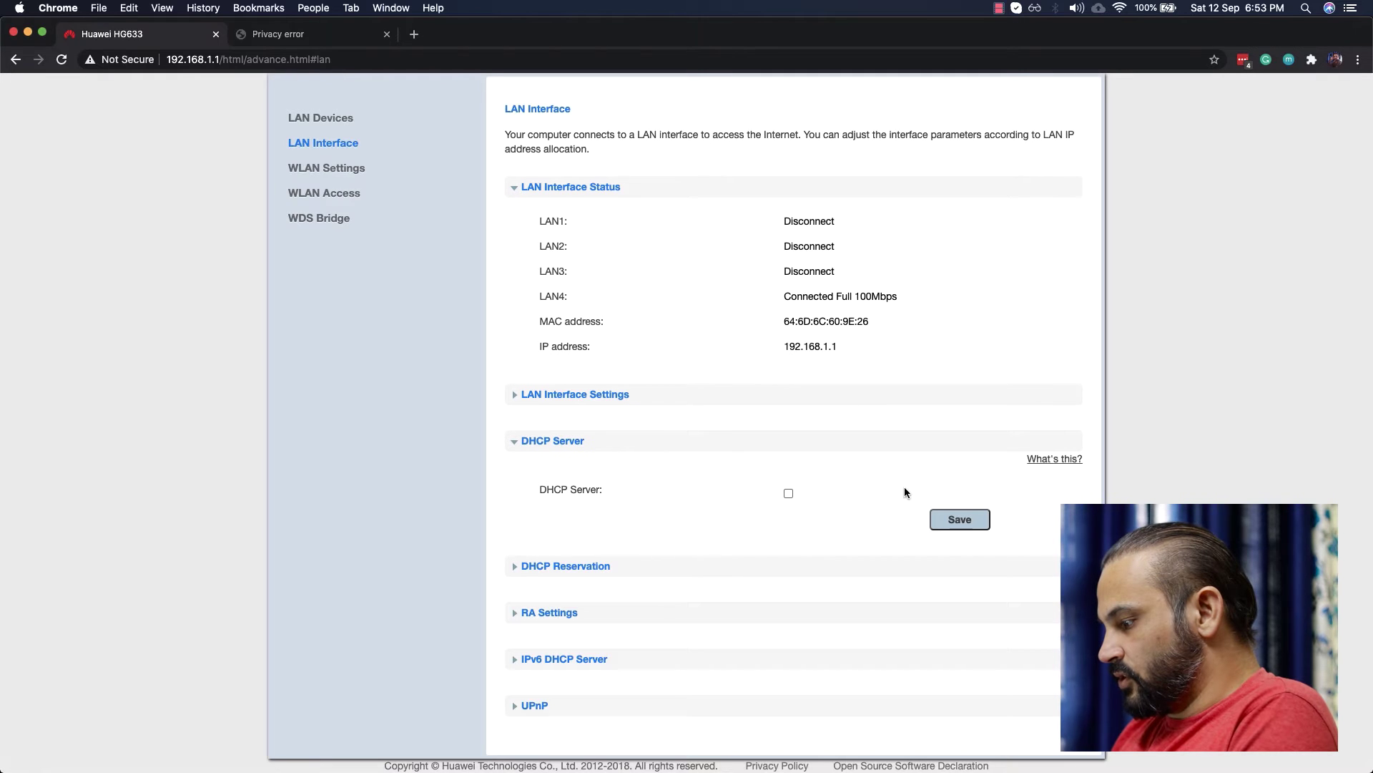
{"action": "left_click", "coordinate": [947, 524]}
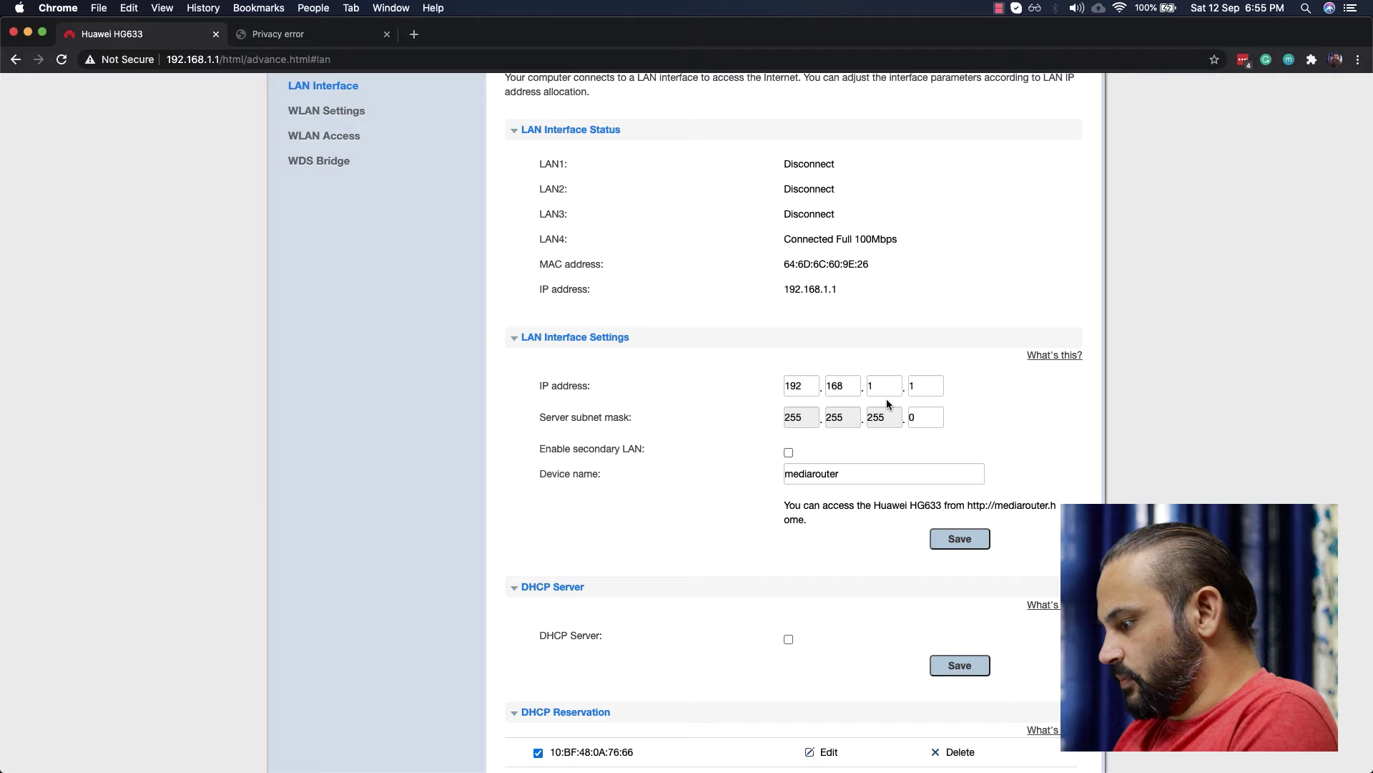
Step: Change the LAN IP's third octet from 1 to 0 (192.168.0.1), save, and confirm the restart
{"action": "left_click", "coordinate": [887, 391]}
{"action": "type", "text": "0"}
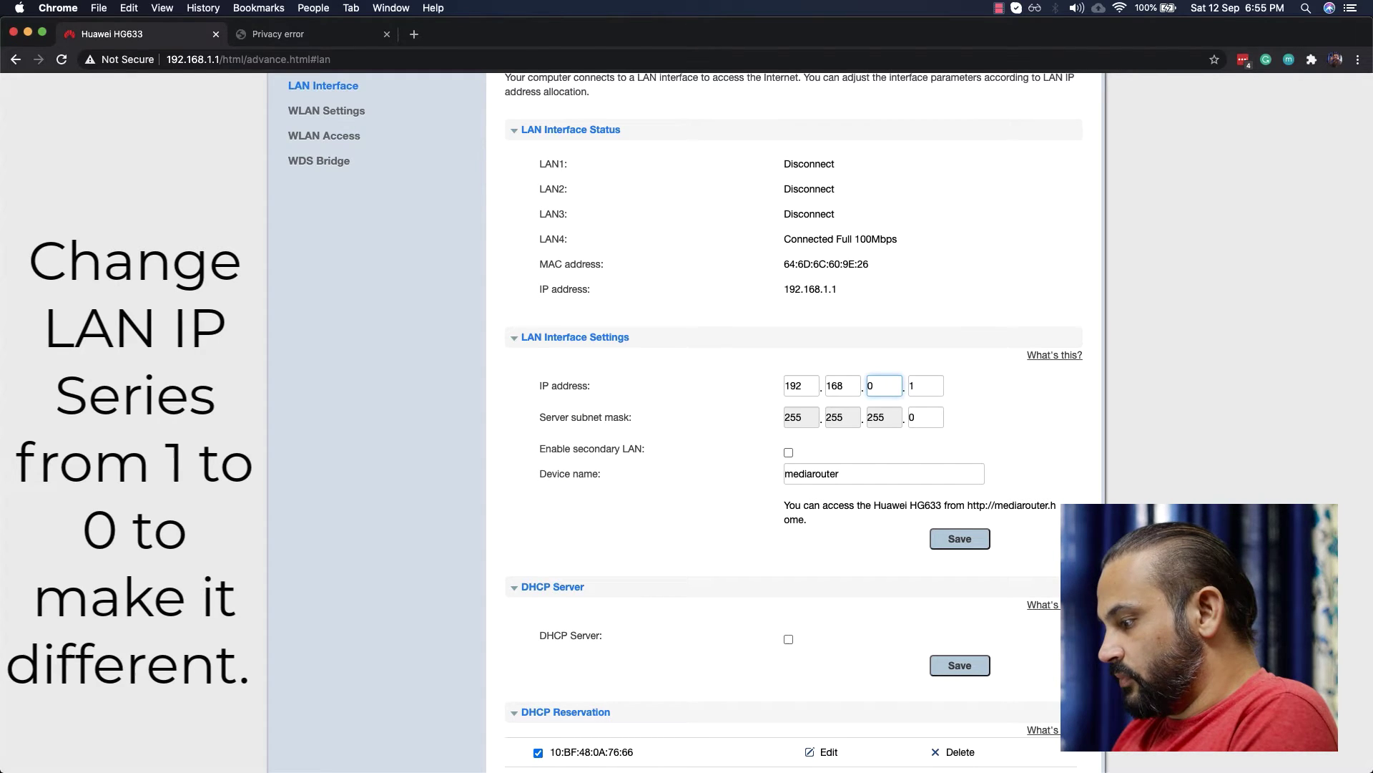
{"action": "left_click", "coordinate": [971, 545]}
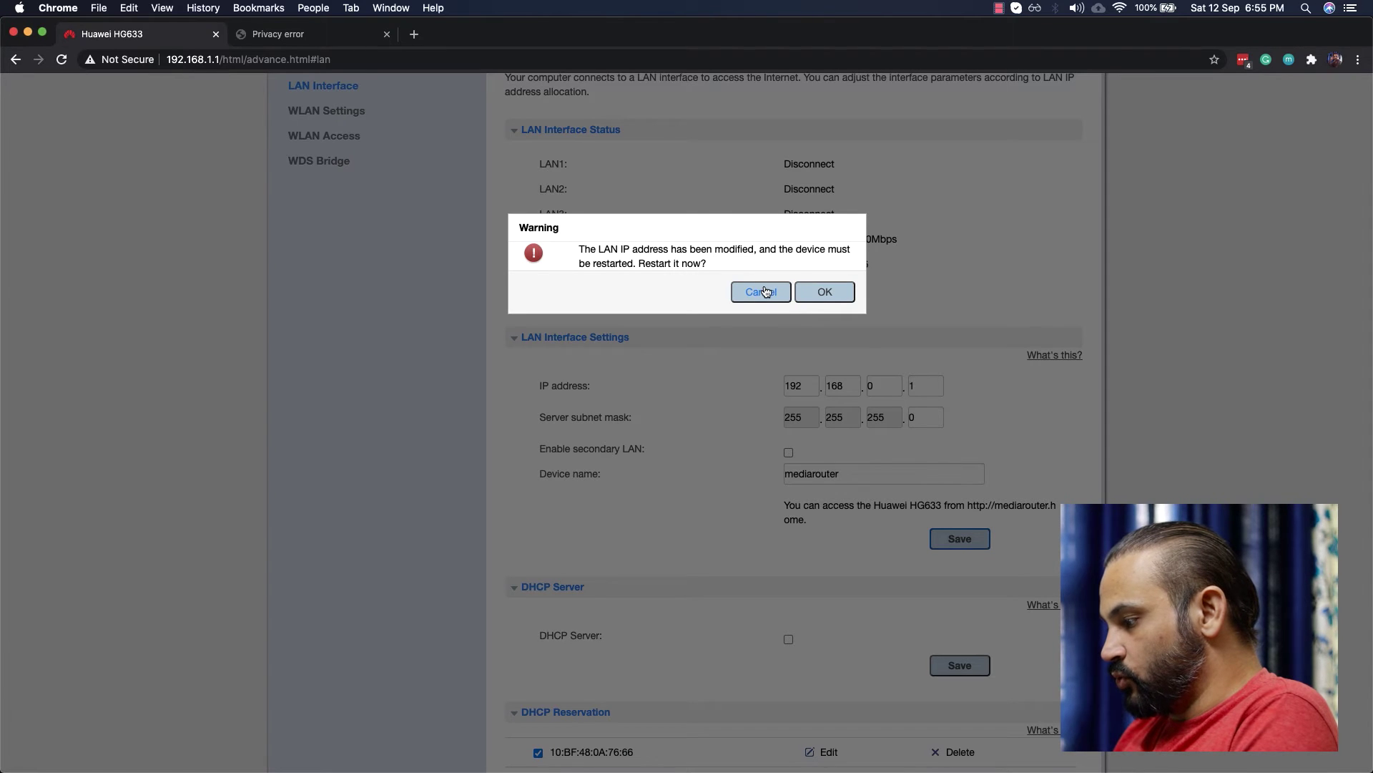
{"action": "left_click", "coordinate": [812, 298]}
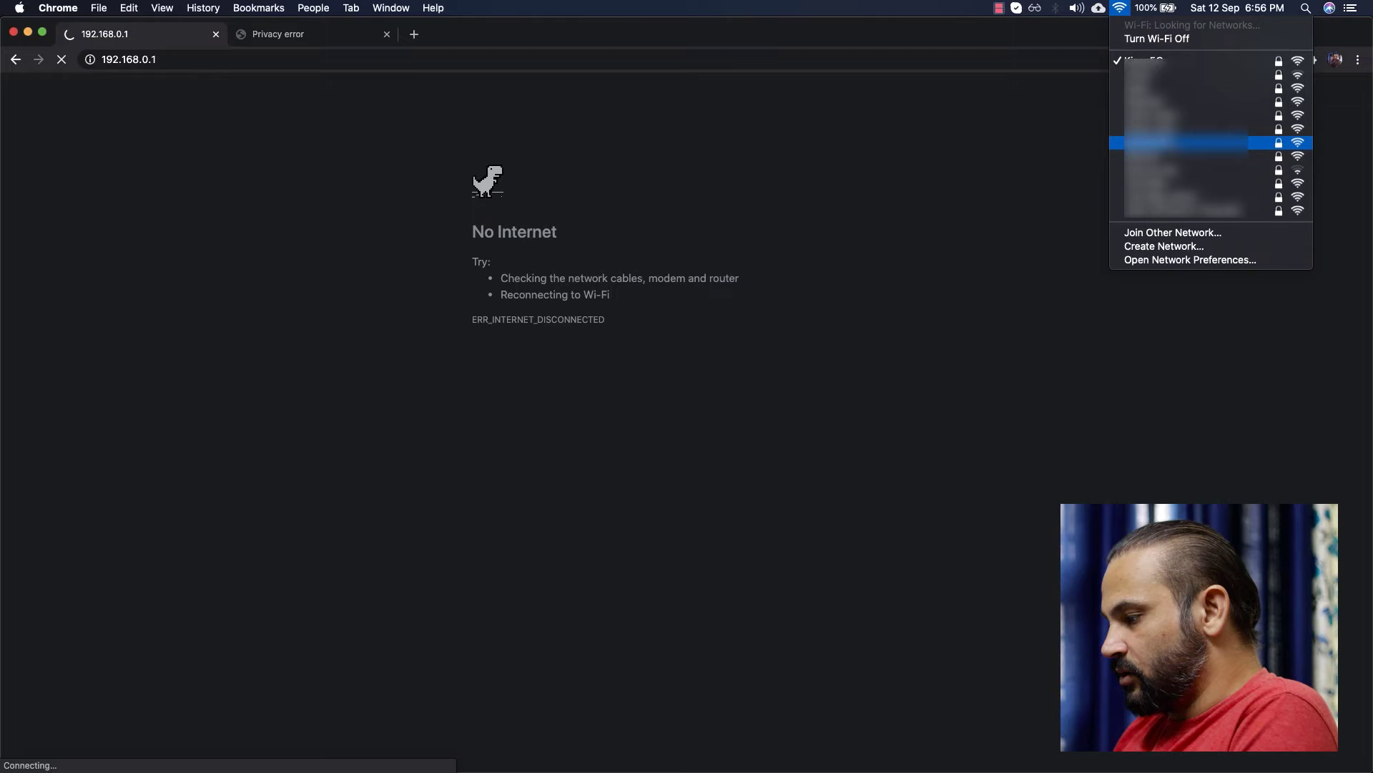
Step: Reconnect to the router's Wi-Fi network and retry loading 192.168.0.1
{"action": "left_click", "coordinate": [1180, 143]}
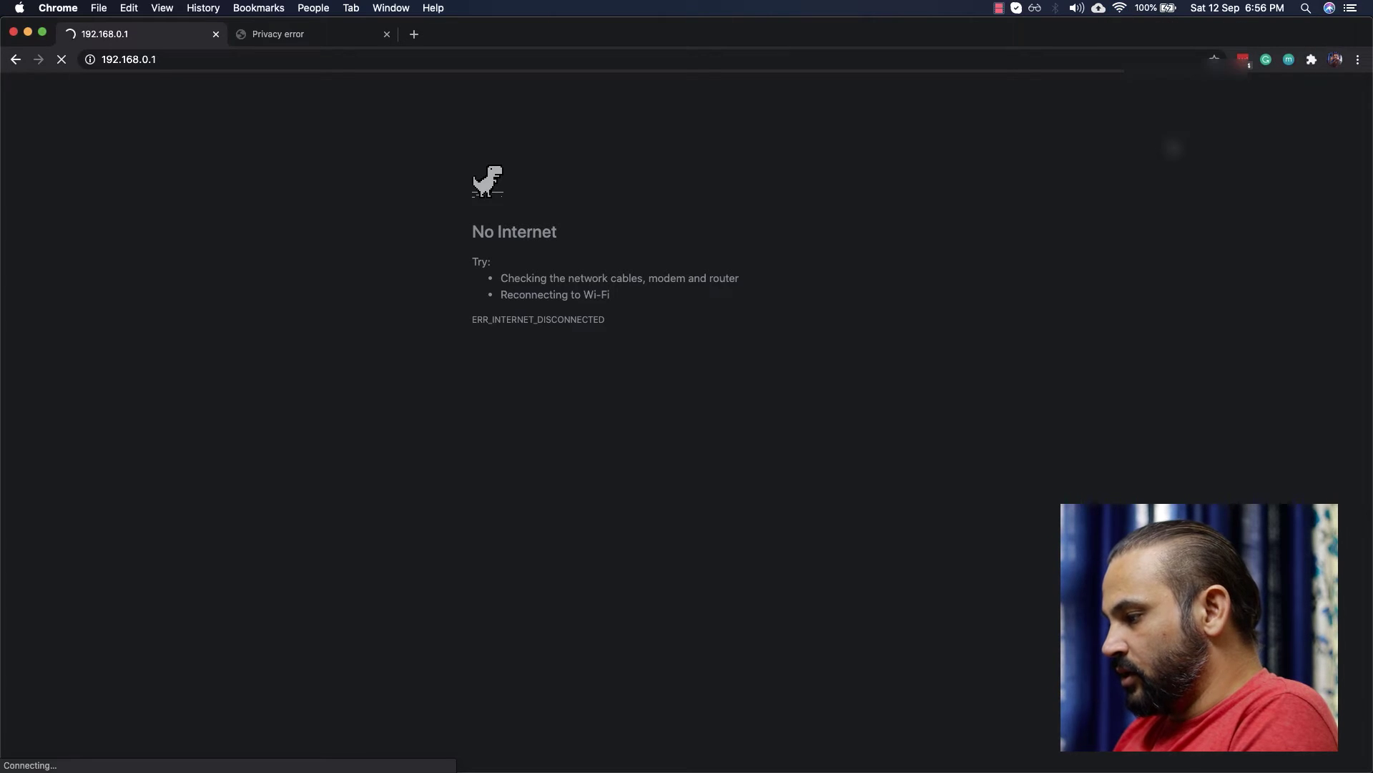
{"action": "left_click", "coordinate": [910, 65]}
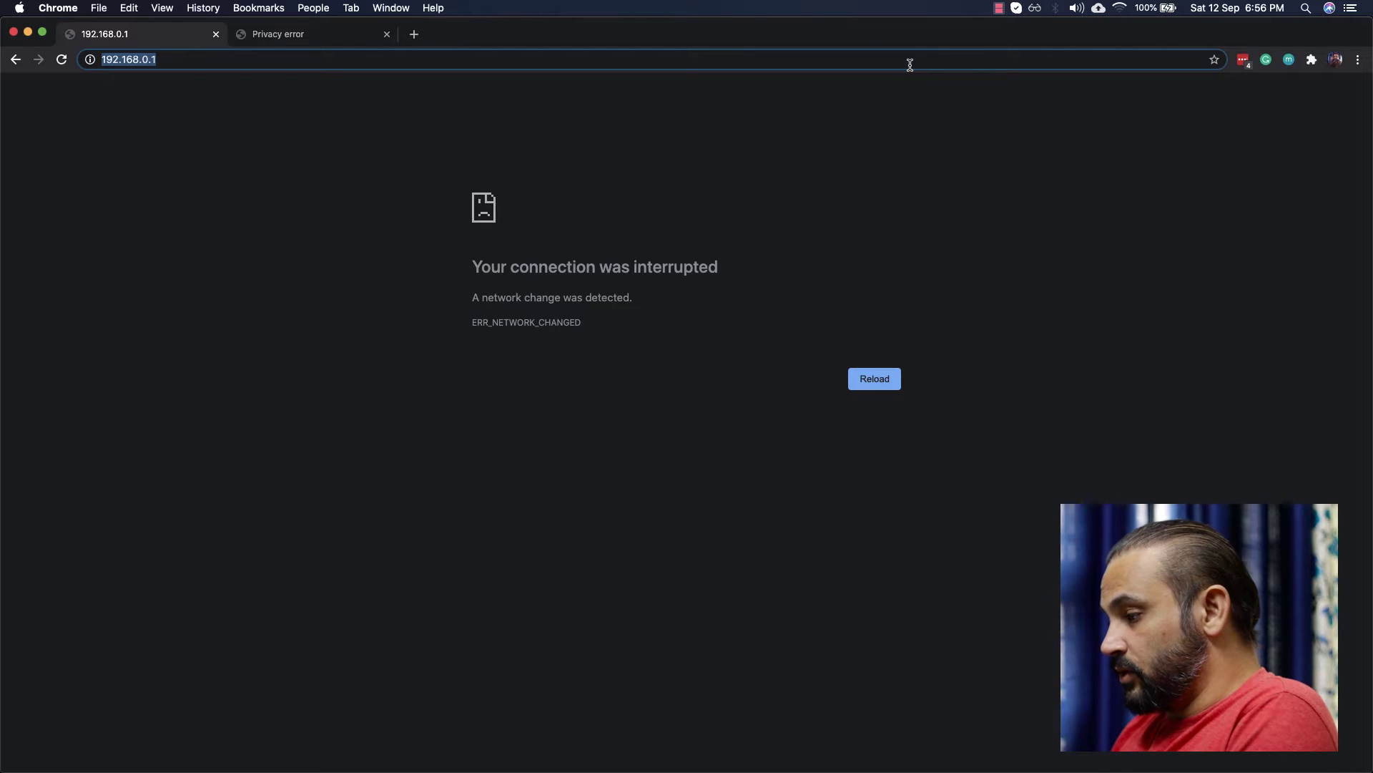
{"action": "key", "text": "Return"}
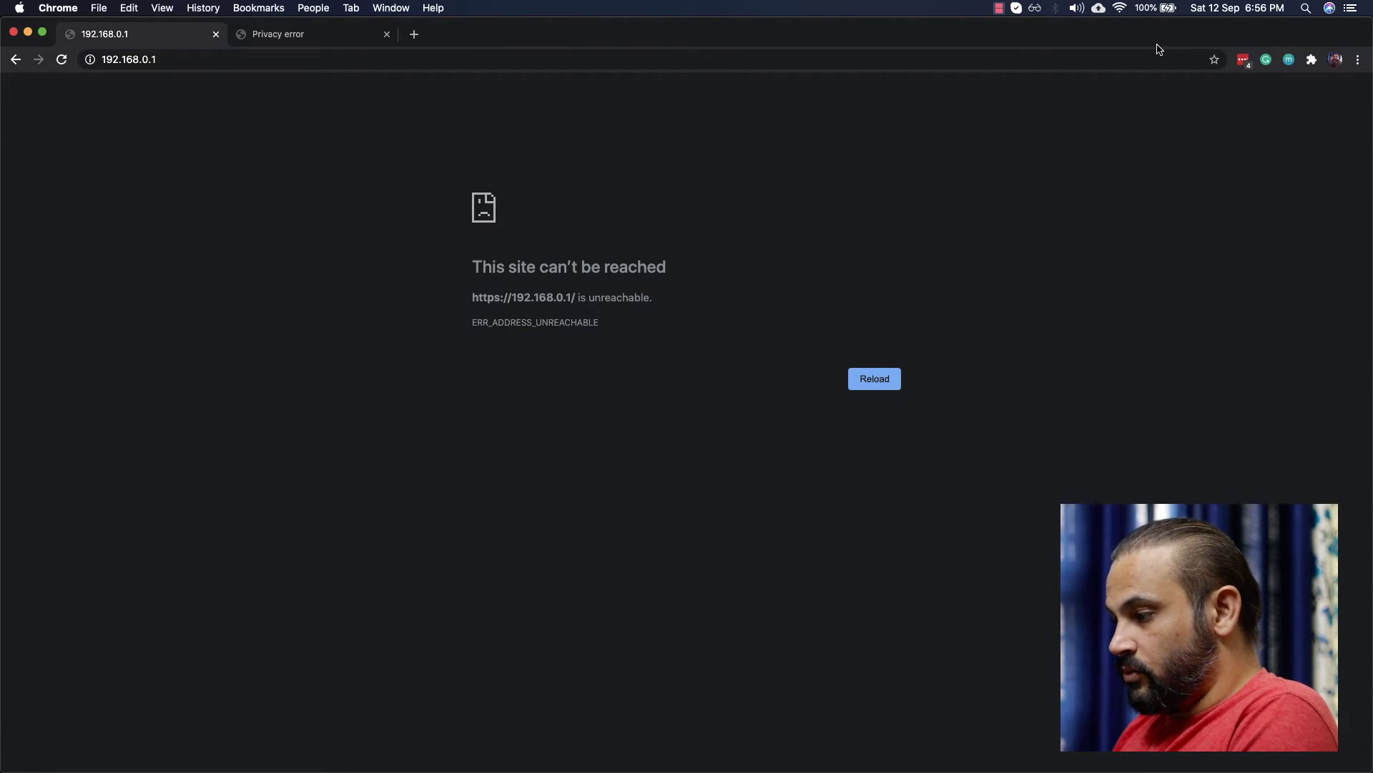
{"action": "left_click", "coordinate": [886, 60]}
{"action": "type", "text": "https://192.168."}
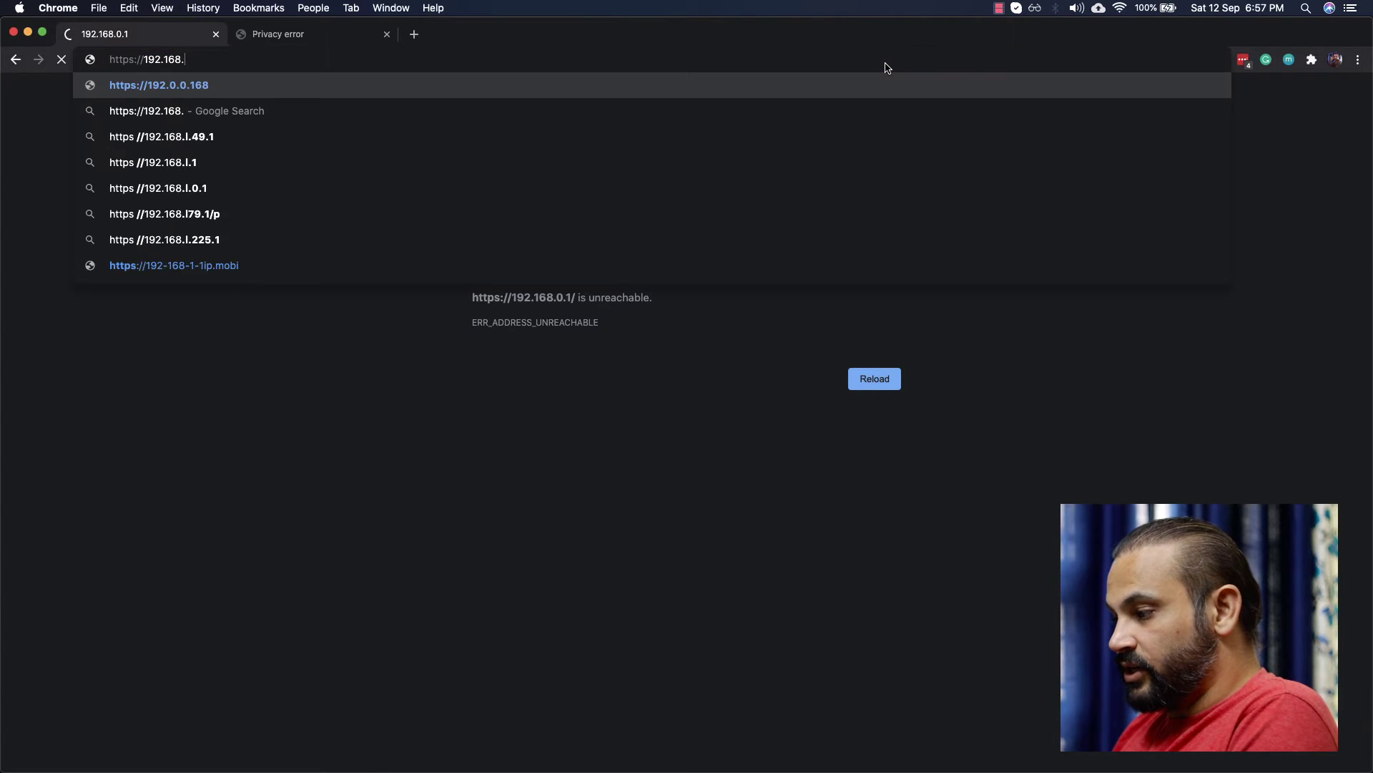
{"action": "type", "text": "1.1.1"}
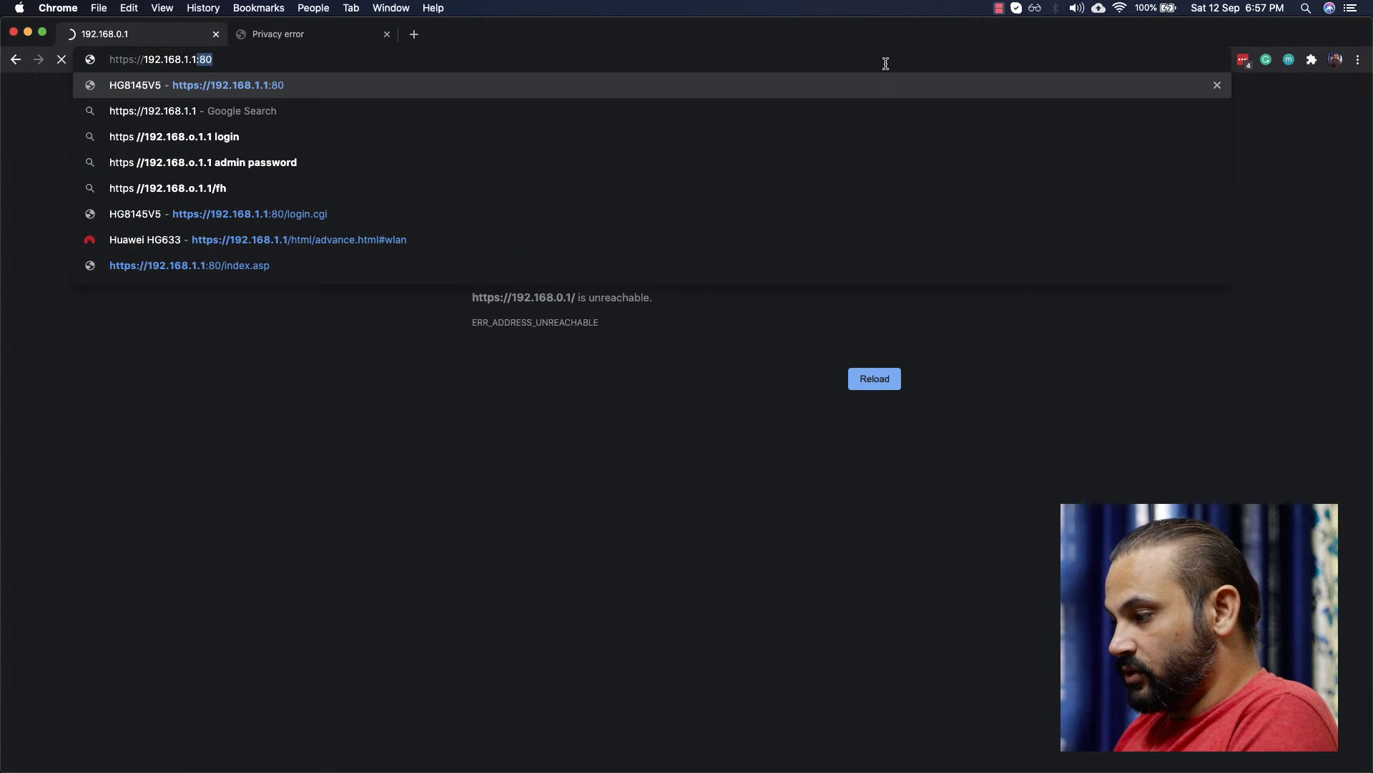
{"action": "key", "text": "Return"}
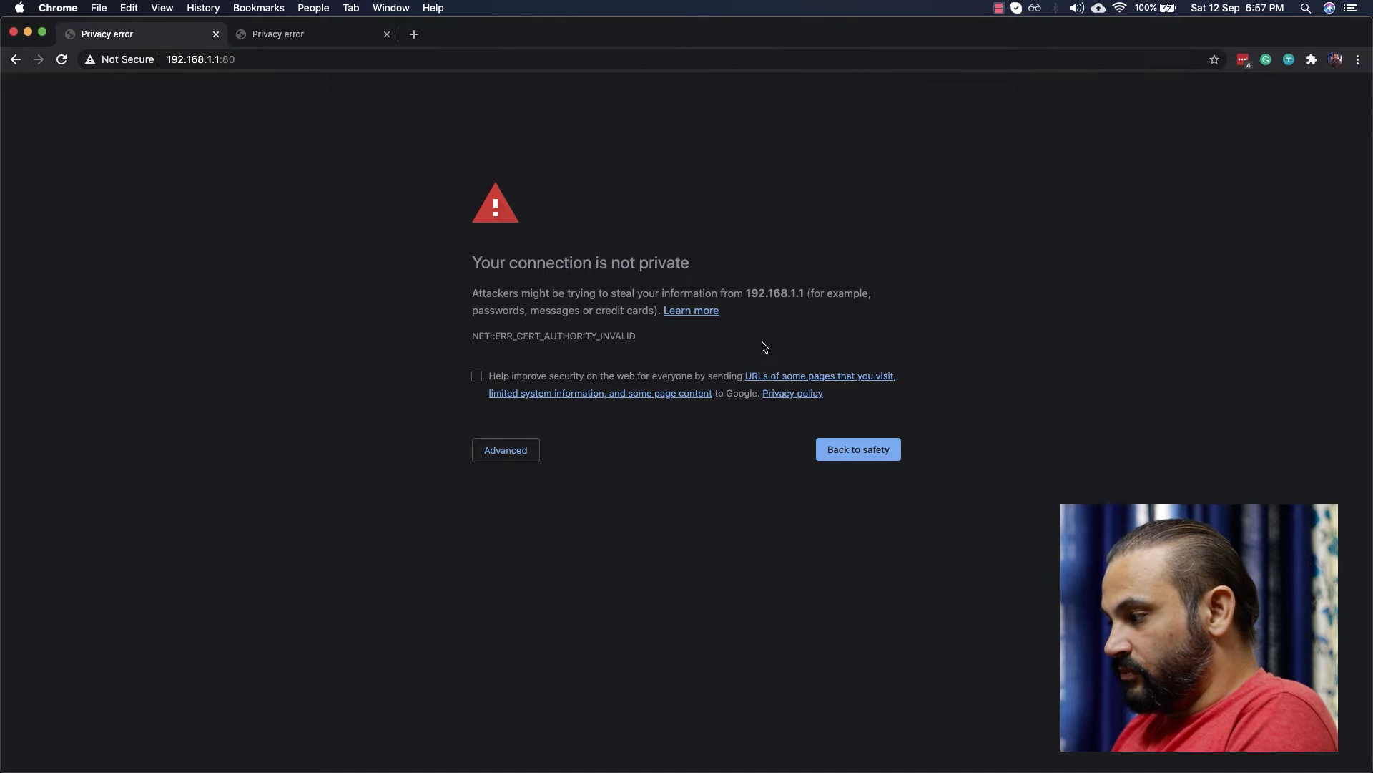
{"action": "left_click", "coordinate": [520, 458]}
Step: Proceed to the 192.168.1.1 login page, check available Wi-Fi networks, then load google.com
{"action": "left_click", "coordinate": [538, 561]}
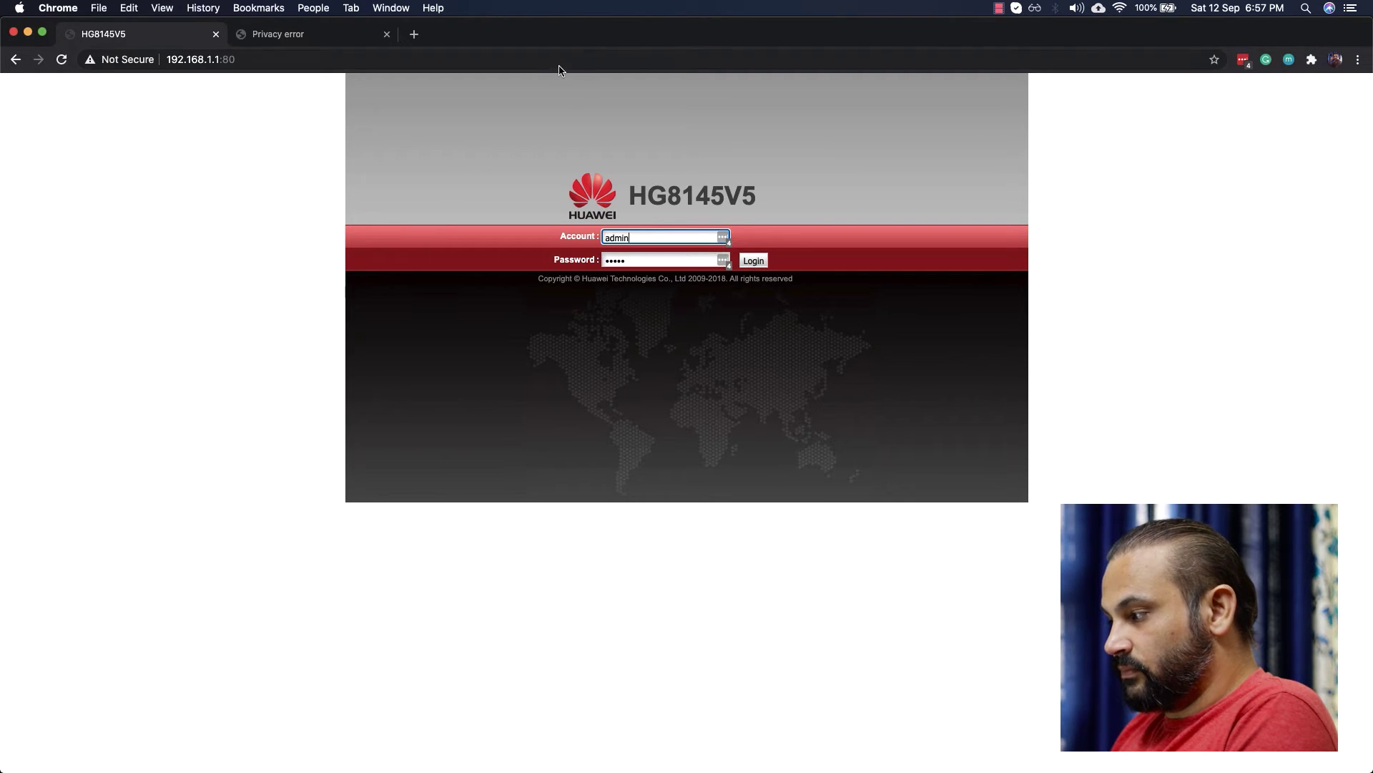
{"action": "left_click", "coordinate": [1120, 9]}
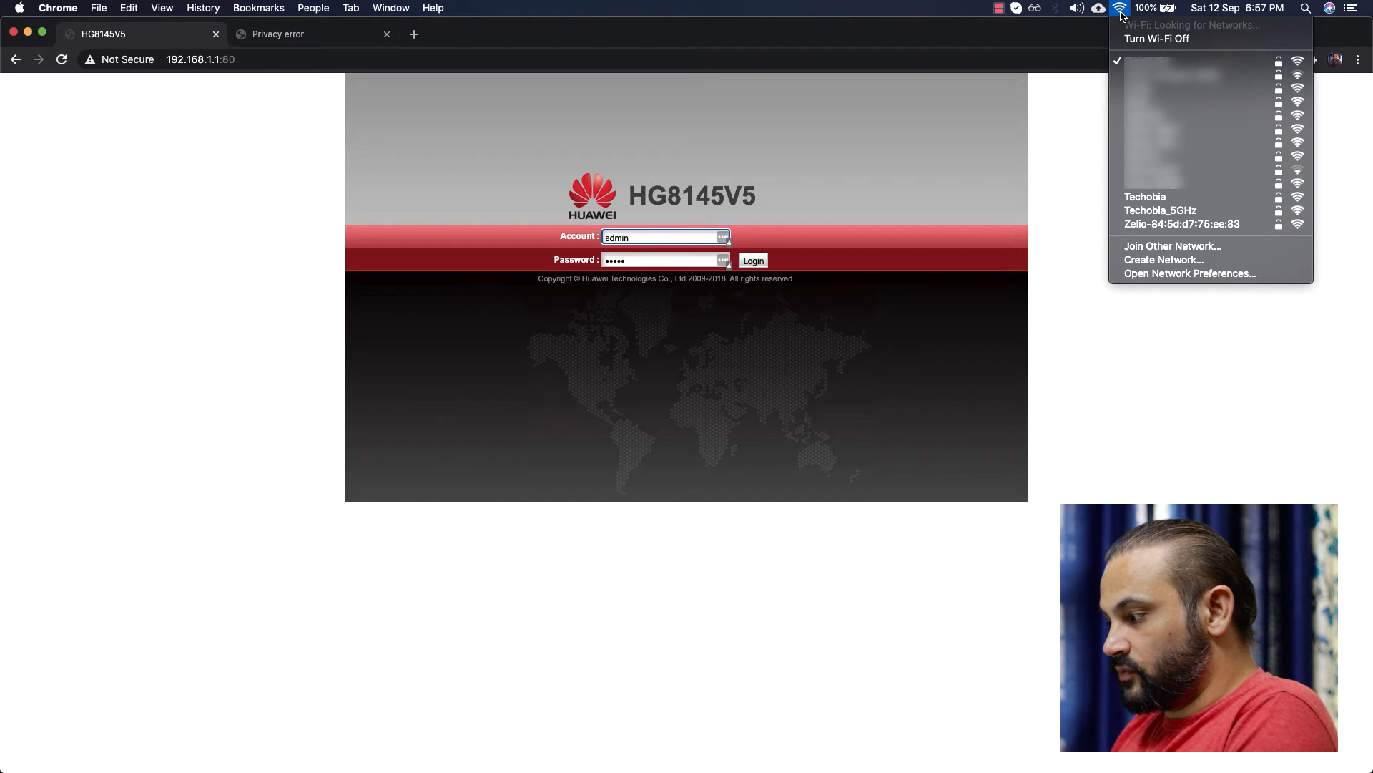
{"action": "left_click", "coordinate": [737, 62]}
{"action": "type", "text": "google.com"}
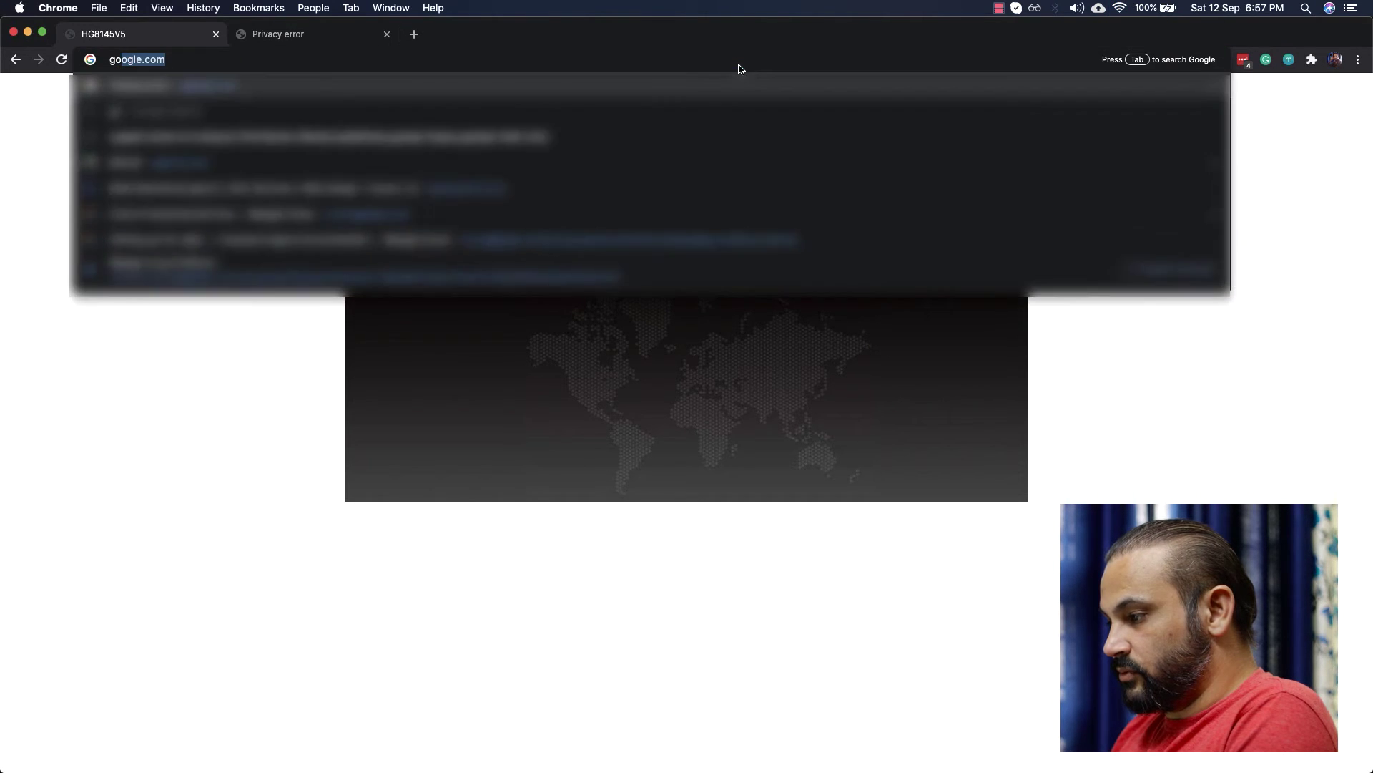
{"action": "key", "text": "Return"}
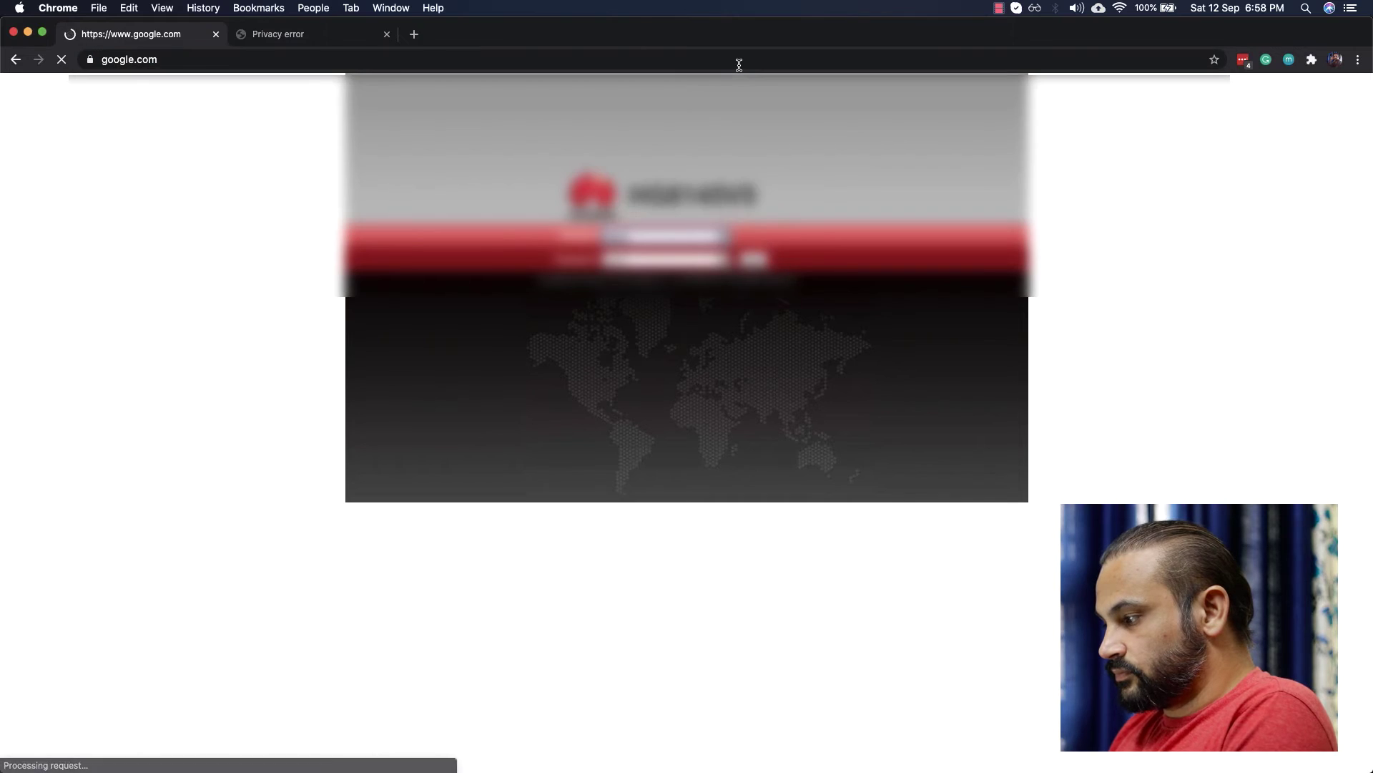
Step: Load speedtest.net in the address bar
{"action": "left_click", "coordinate": [566, 61]}
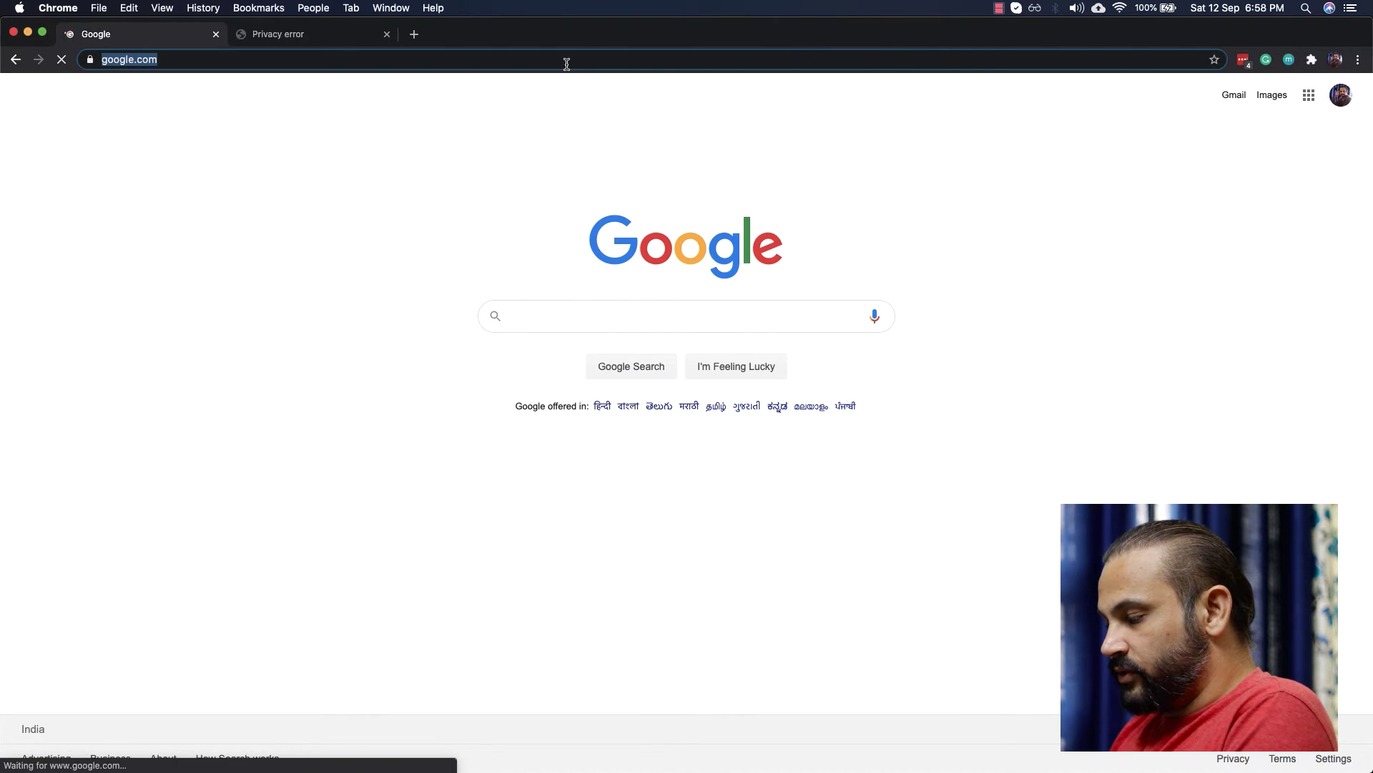
{"action": "type", "text": "speedtest.net"}
{"action": "key", "text": "Return"}
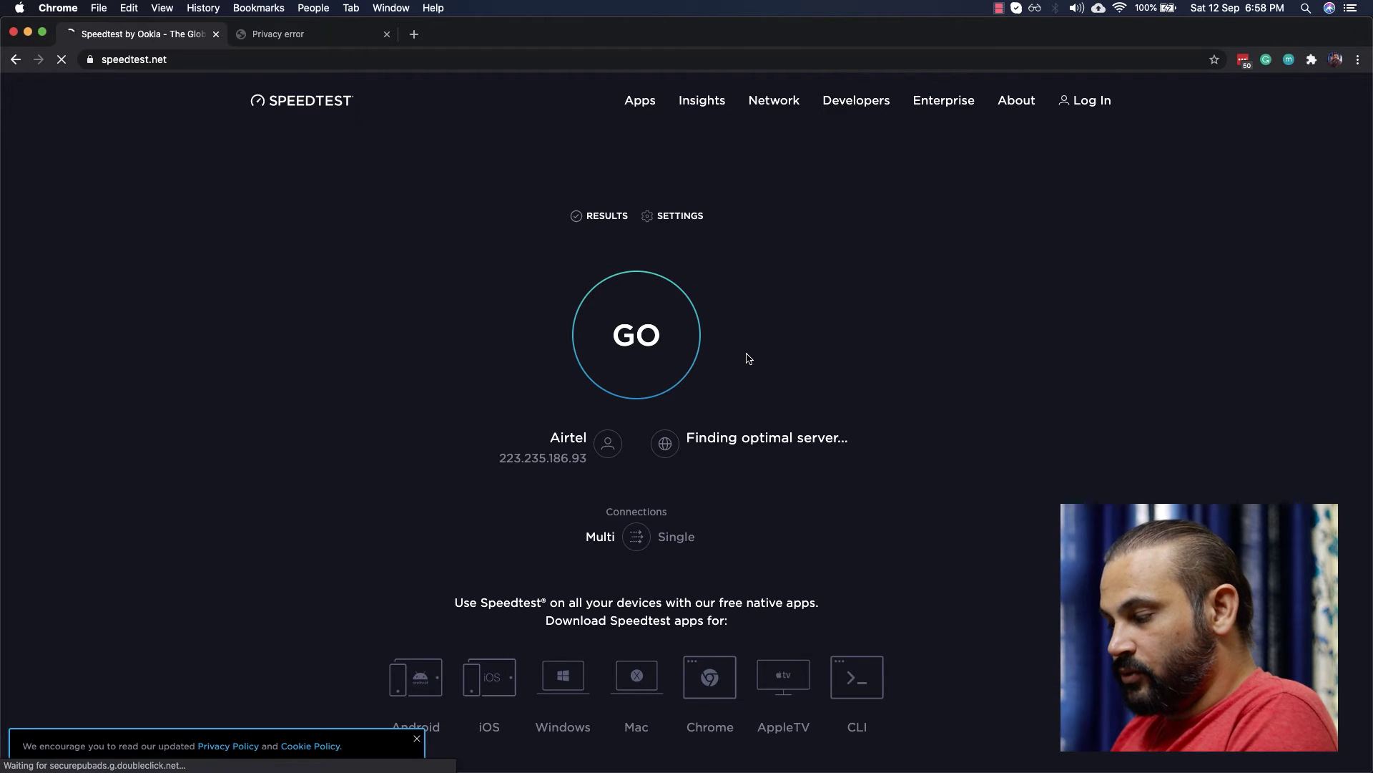
Step: Start the Speedtest with GO, testing against the Quadrant Televentures Mohali server
{"action": "left_click", "coordinate": [675, 340]}
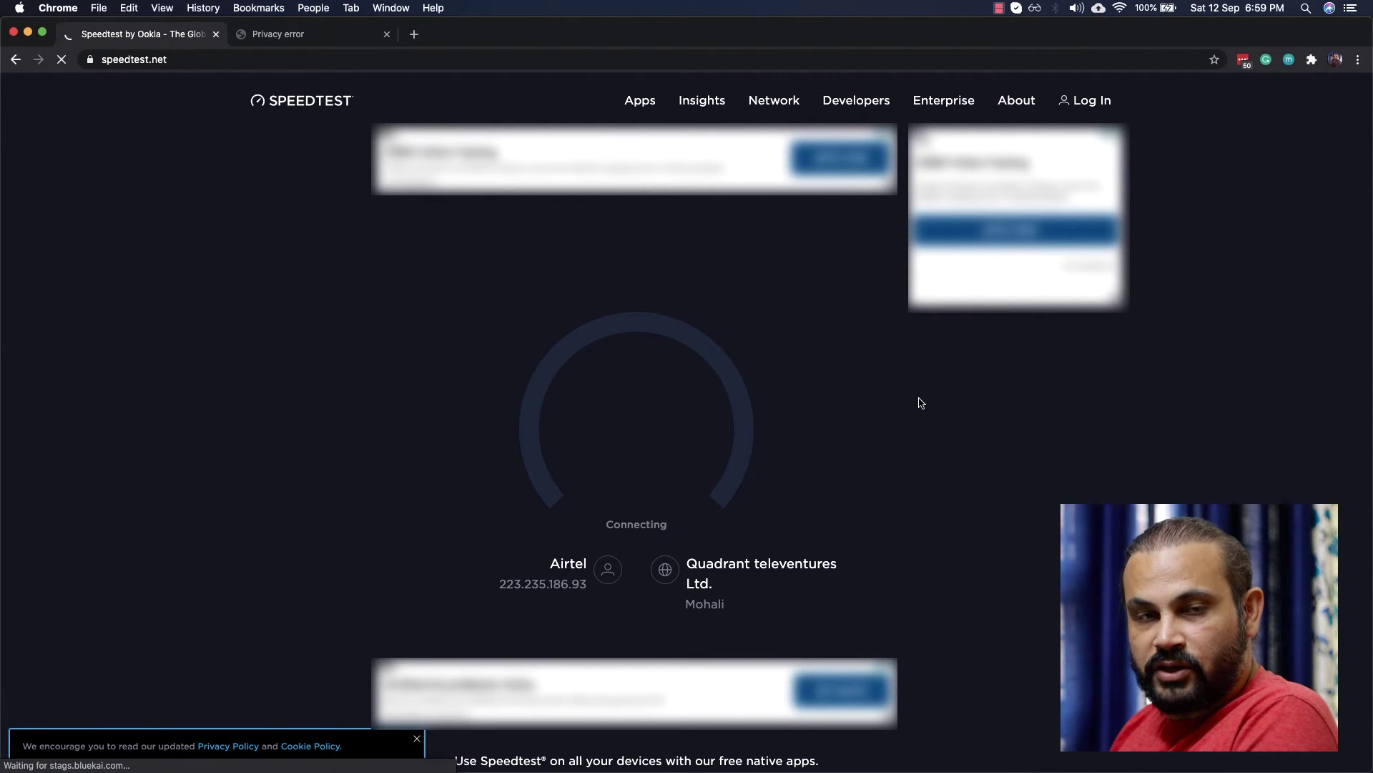